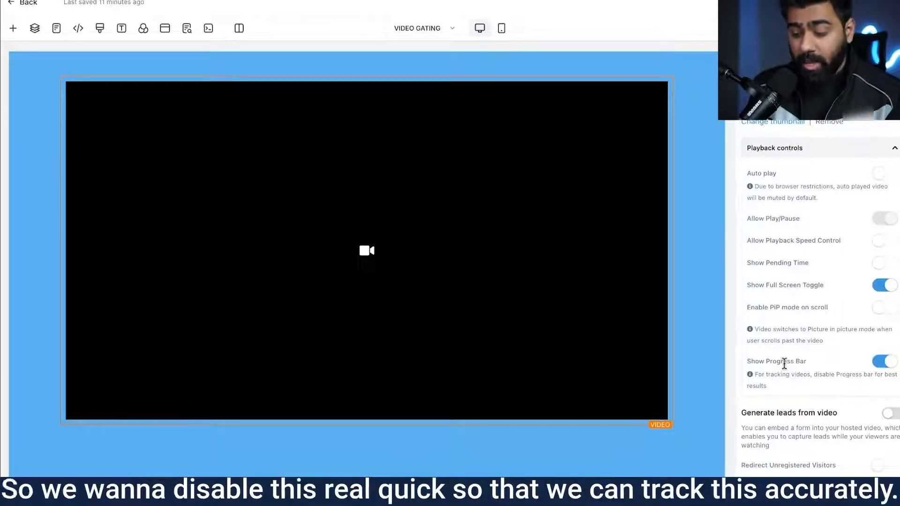
- Disable the video's progress bar and select Un-registered visitors as the redirect page for unregistered visitors
left_click(882, 362)
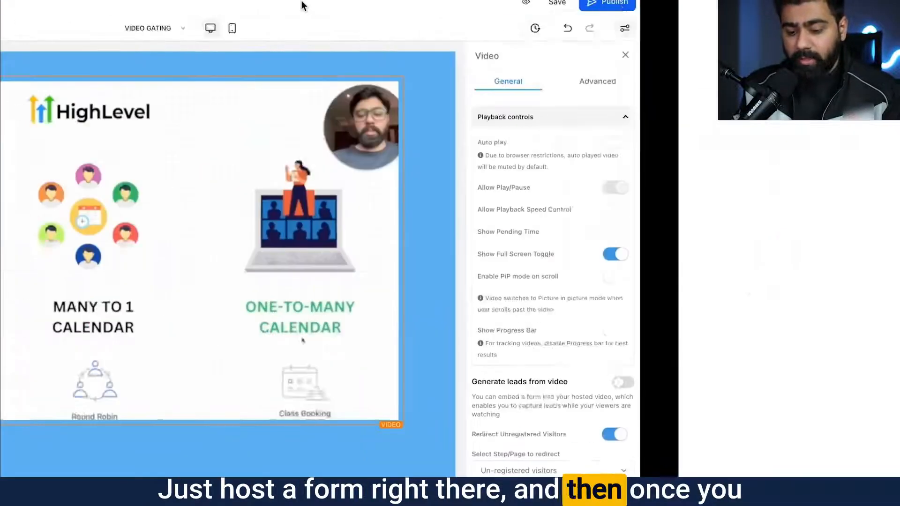
left_click(513, 467)
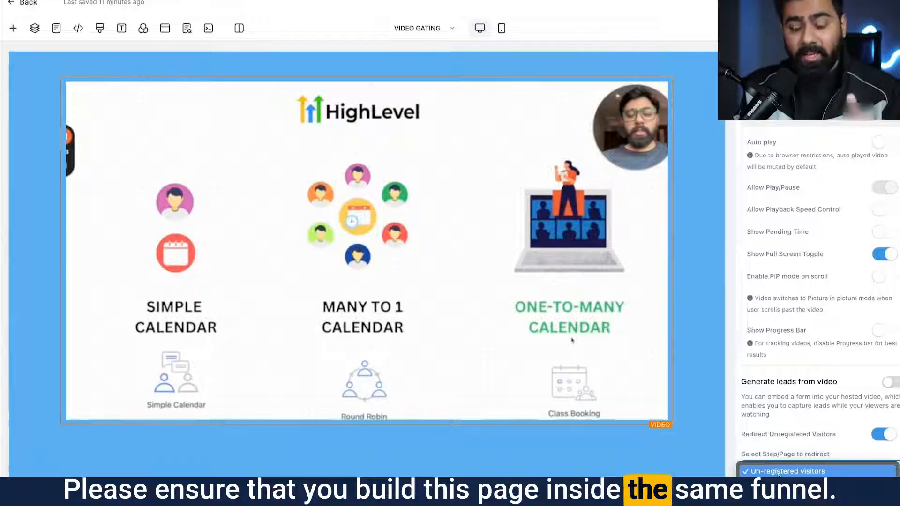
- View the funnel's Un-registered visitors page, and open the SEO metadata settings of the VIDEO GATING page
left_click(452, 29)
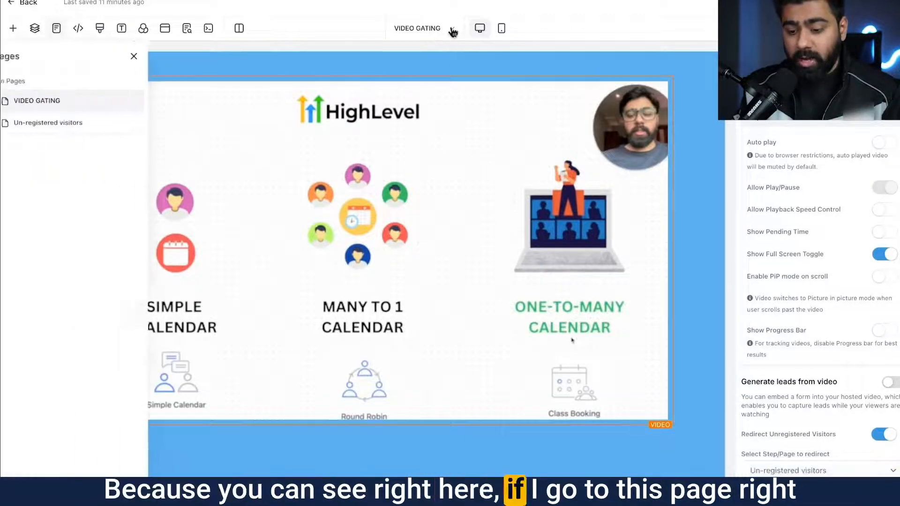
left_click(86, 125)
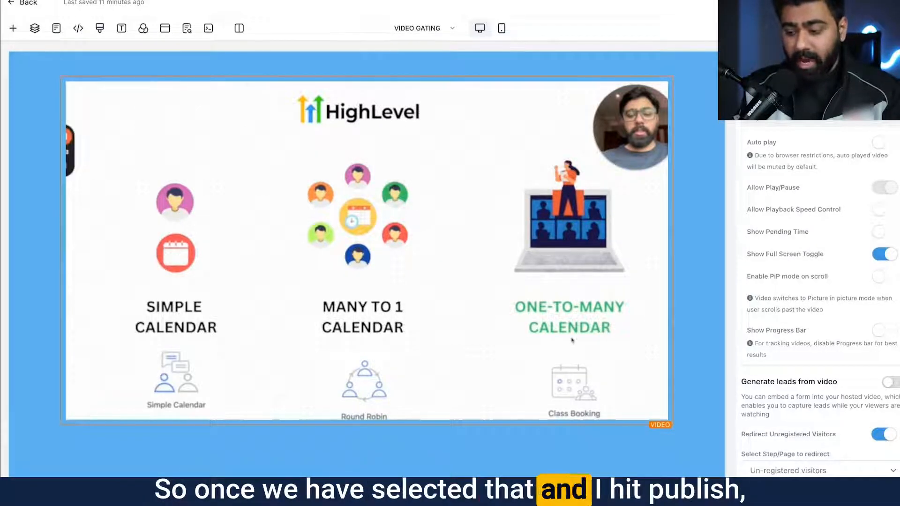
left_click(186, 28)
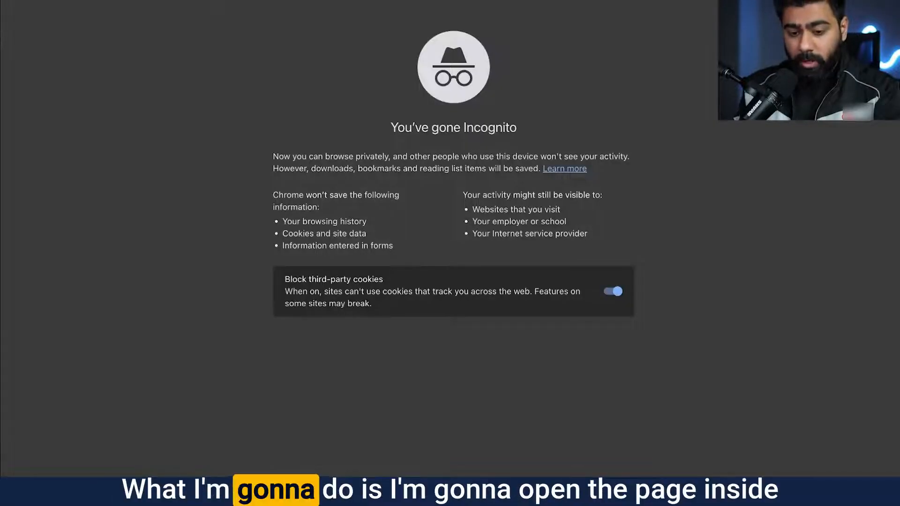
type("https://automatewithusama.com/video-gating")
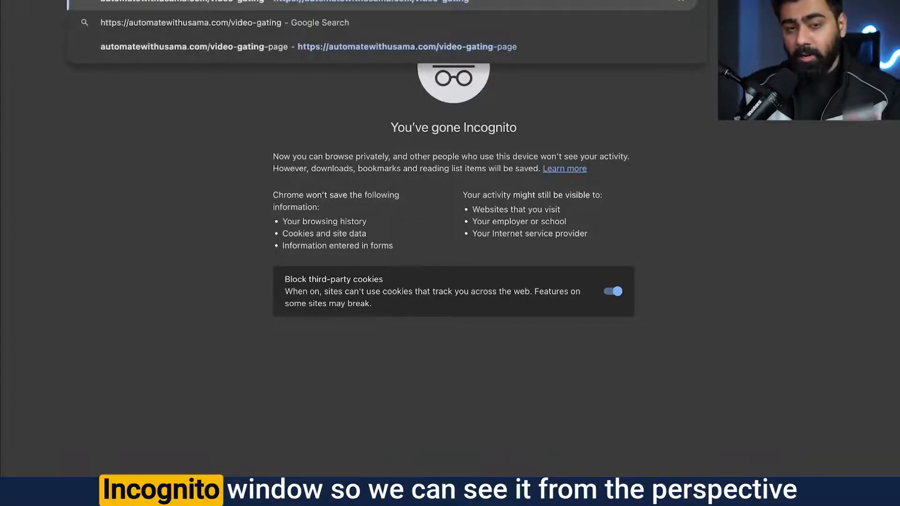
key("Return")
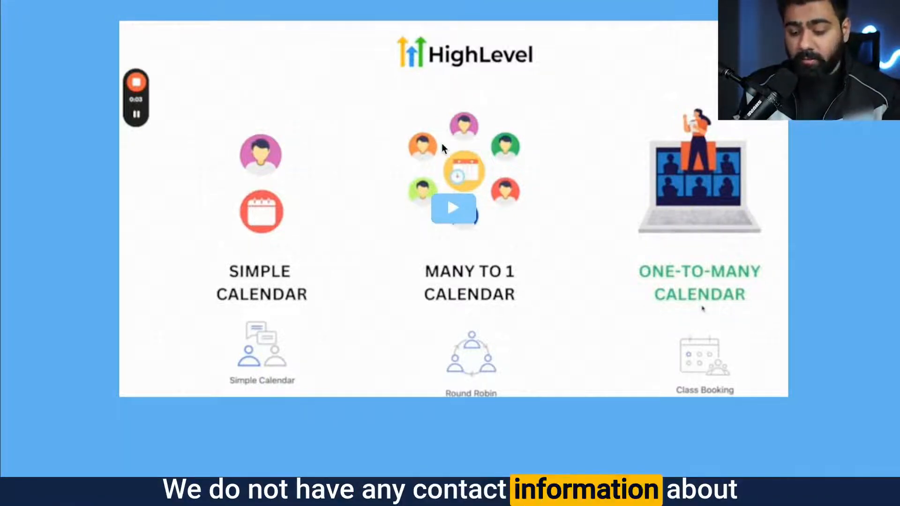
left_click(454, 208)
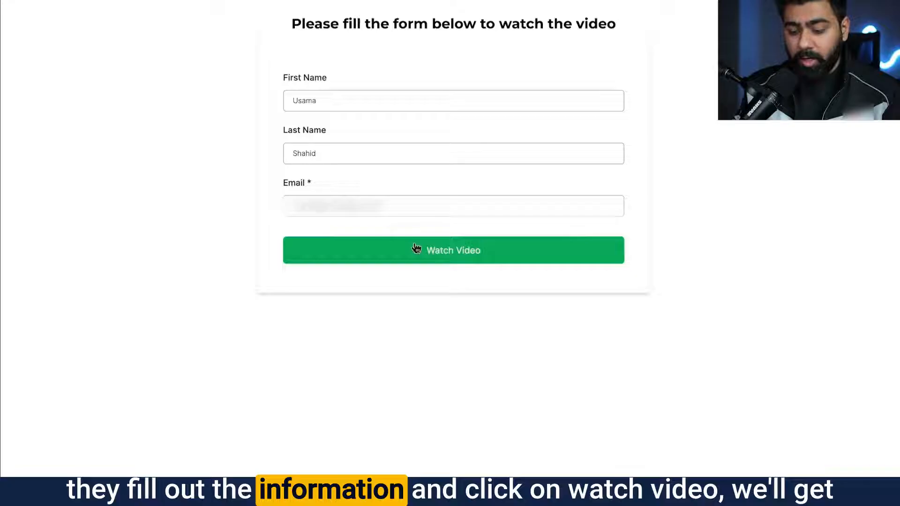
left_click(416, 248)
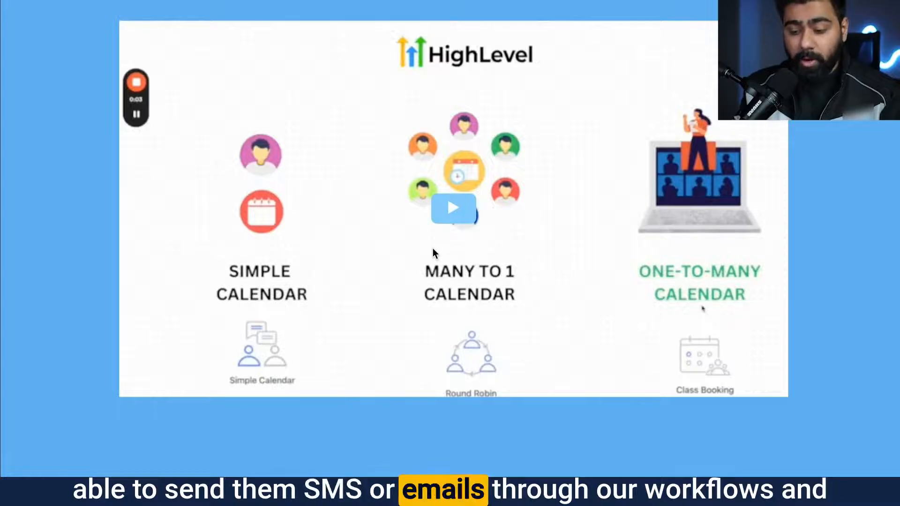
left_click(451, 215)
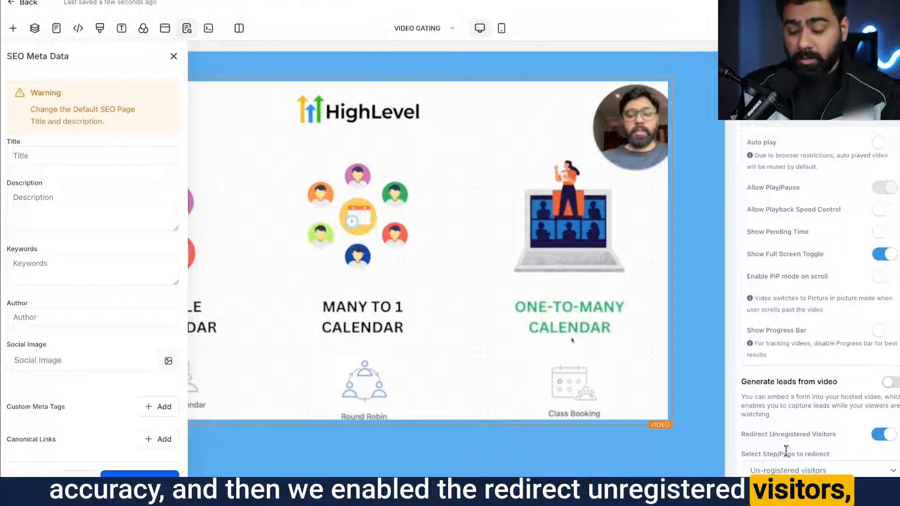
left_click(773, 470)
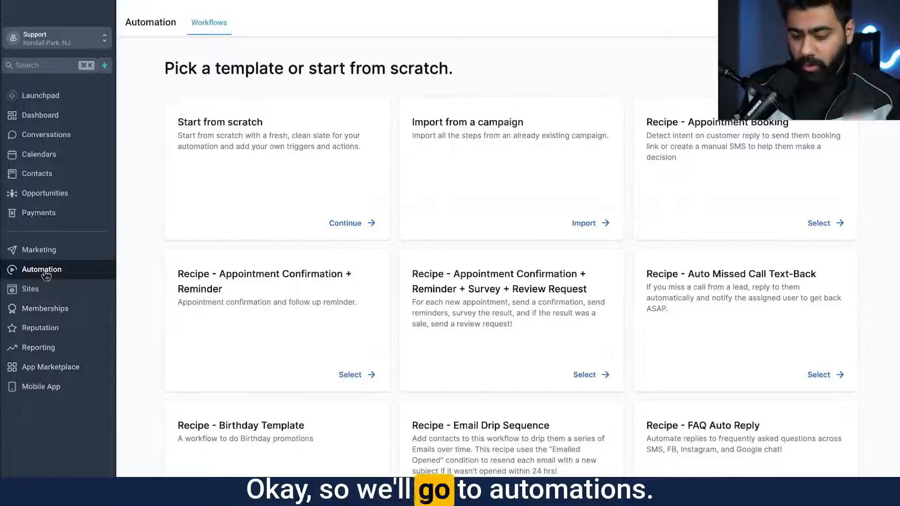
- Start a new automation workflow from scratch and give it a Video Tracking trigger
left_click(353, 222)
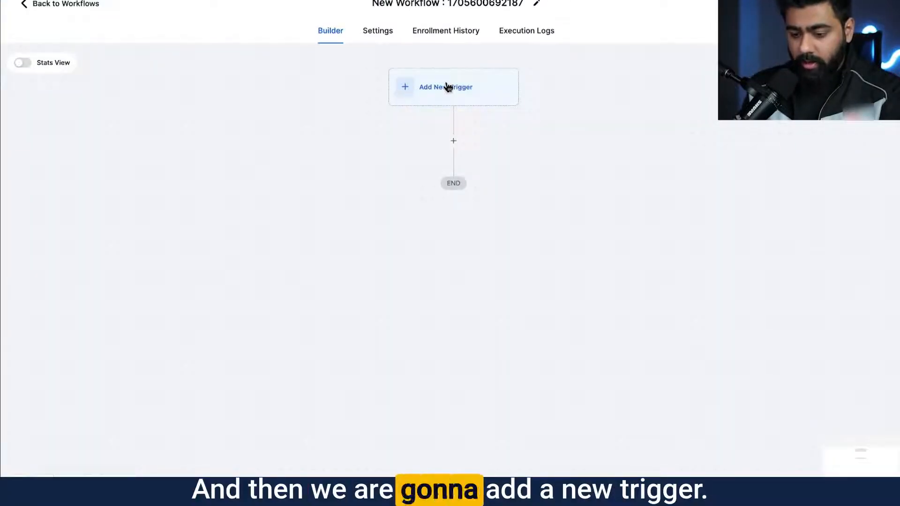
left_click(446, 86)
type("video")
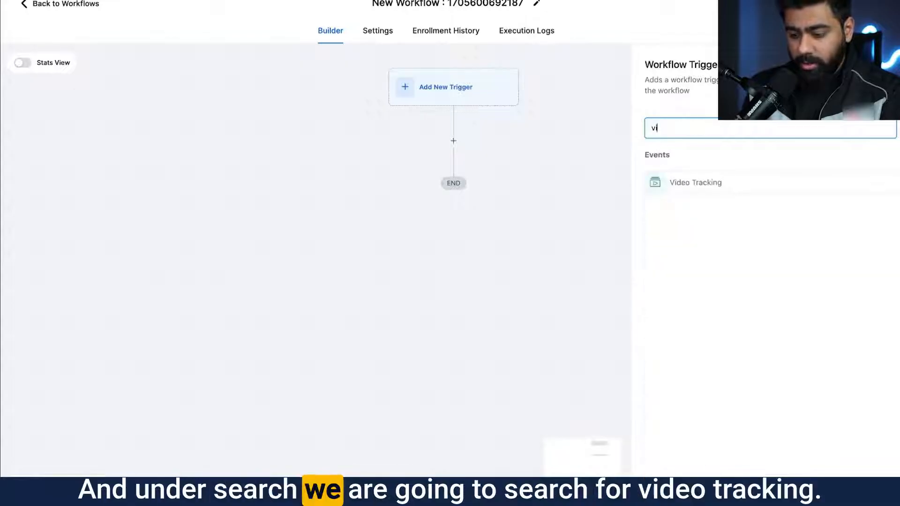
left_click(691, 190)
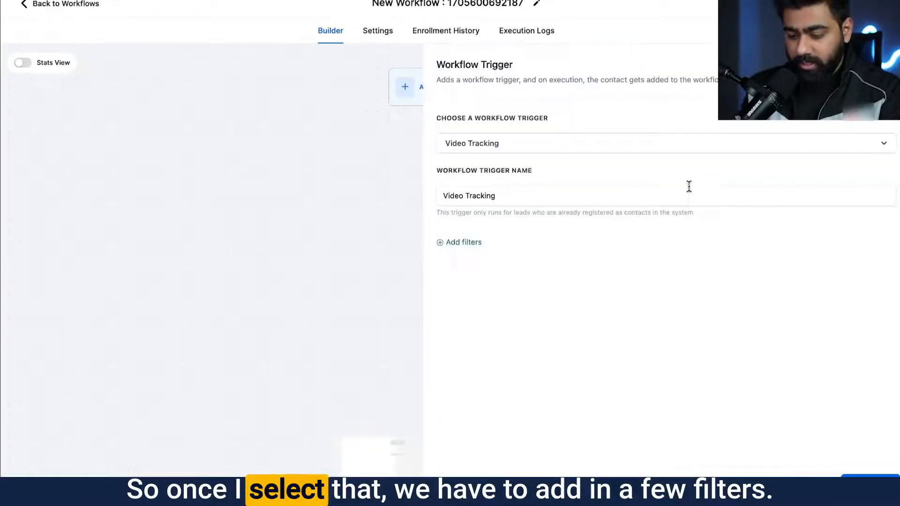
- Add a trigger filter requiring that the Funnel is any of FORM GATING
left_click(471, 247)
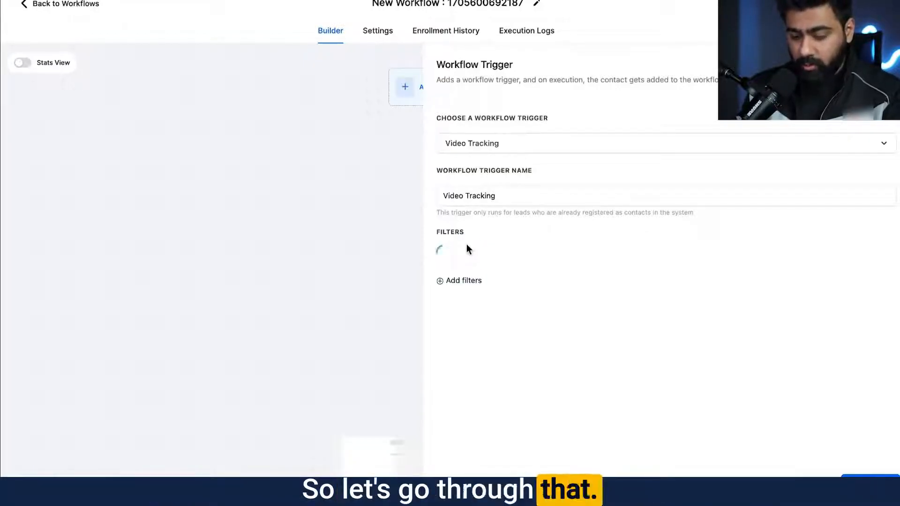
left_click(478, 262)
left_click(470, 331)
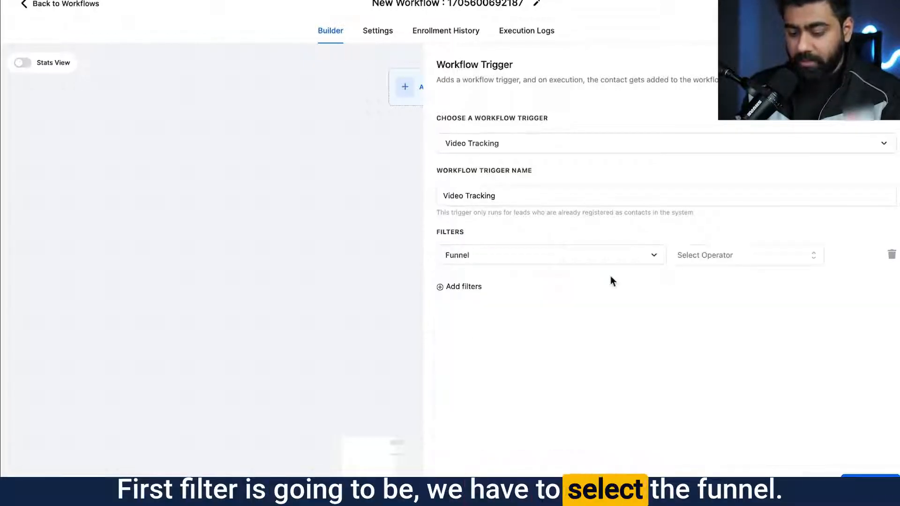
left_click(711, 258)
left_click(710, 280)
left_click(768, 253)
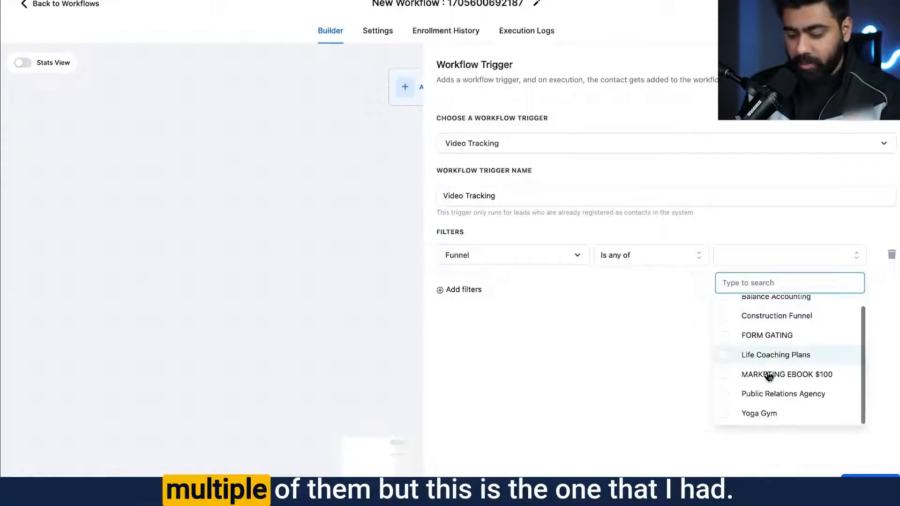
left_click(748, 335)
left_click(670, 342)
- Add a second trigger filter requiring that the Video is any of Class Booking in GoHighLevel.mp4
left_click(461, 289)
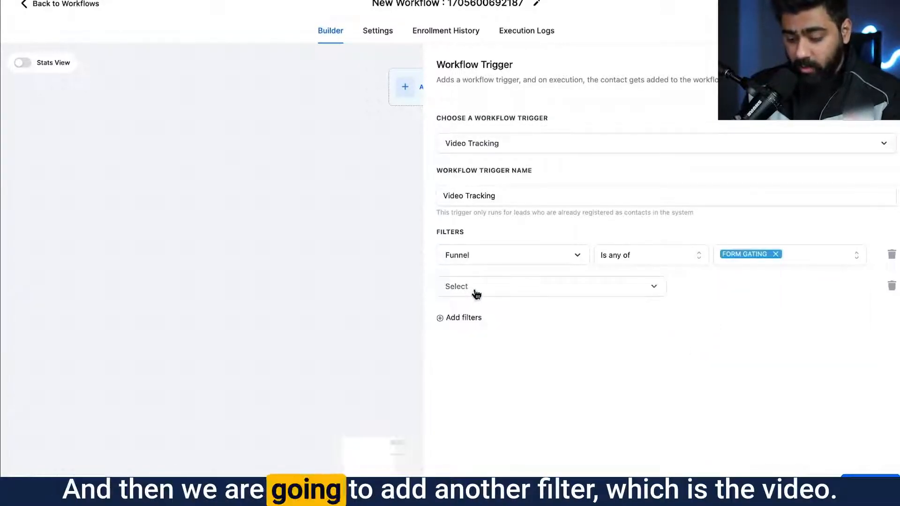
left_click(470, 290)
left_click(469, 362)
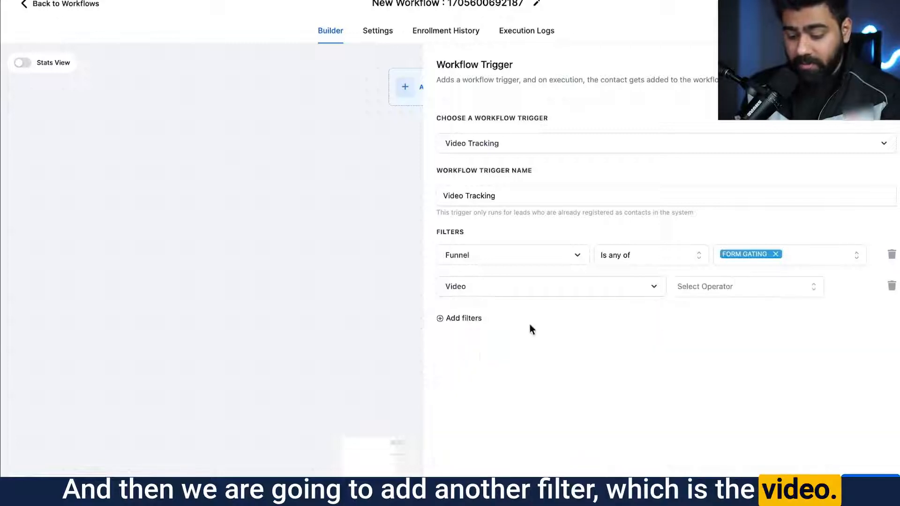
left_click(688, 284)
left_click(696, 311)
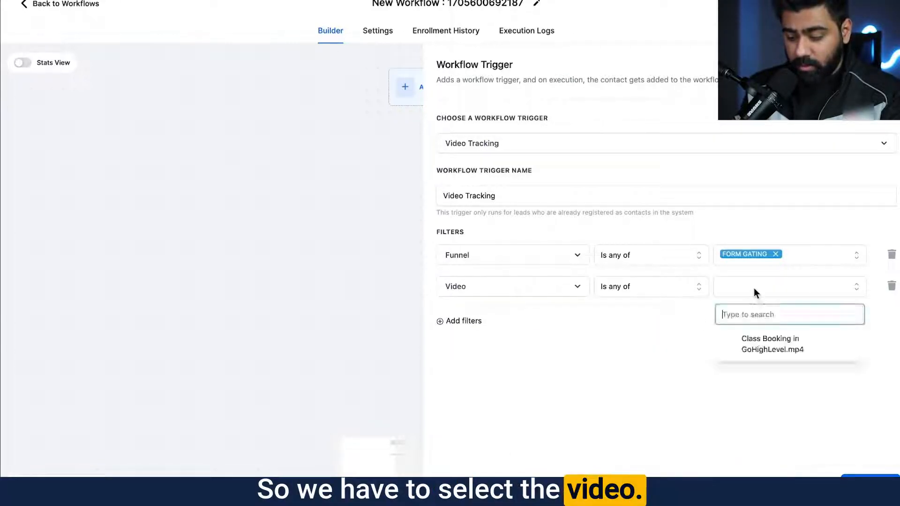
left_click(729, 345)
- Add a filter for Video duration (%) less than or equal to 10 and save the trigger
left_click(471, 323)
left_click(474, 328)
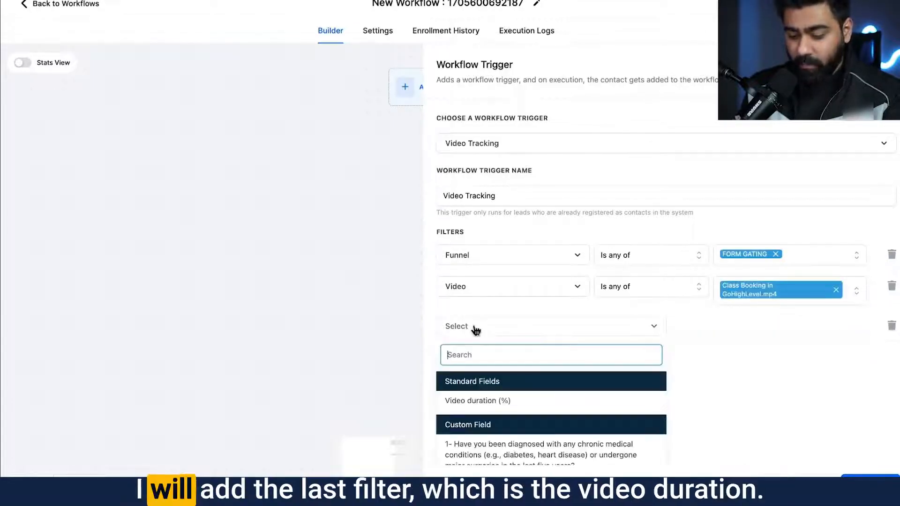
left_click(478, 401)
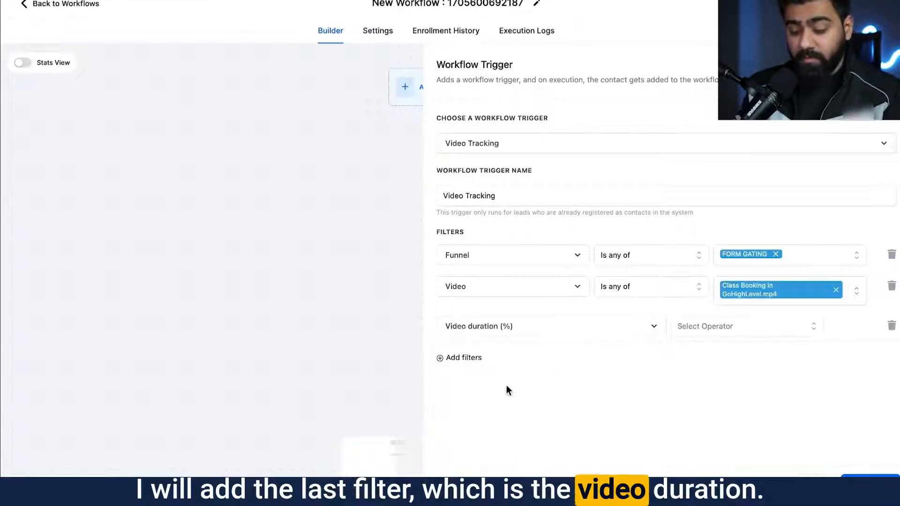
left_click(694, 327)
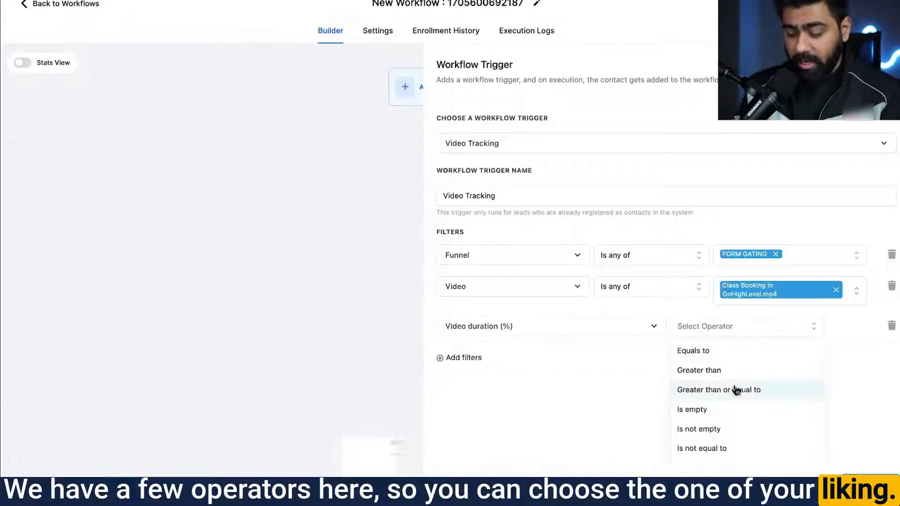
scroll(712, 445, "down", 2)
left_click(710, 457)
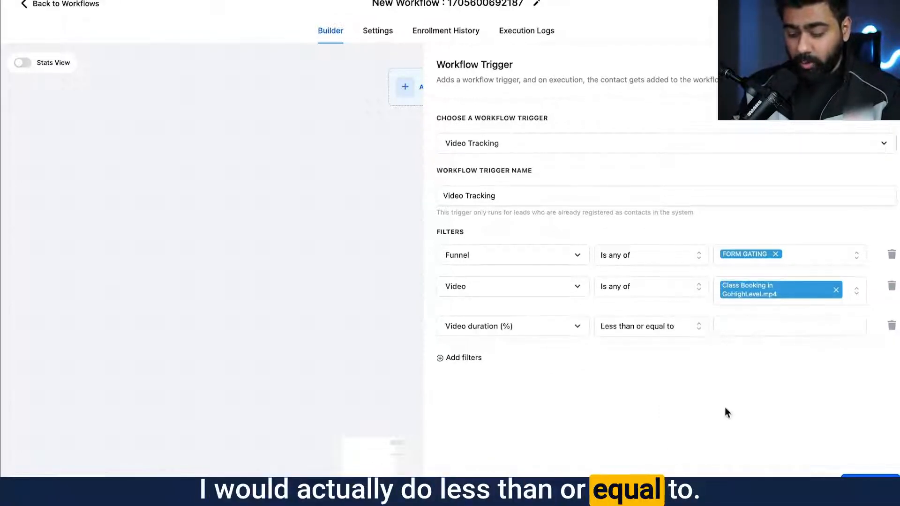
left_click(737, 328)
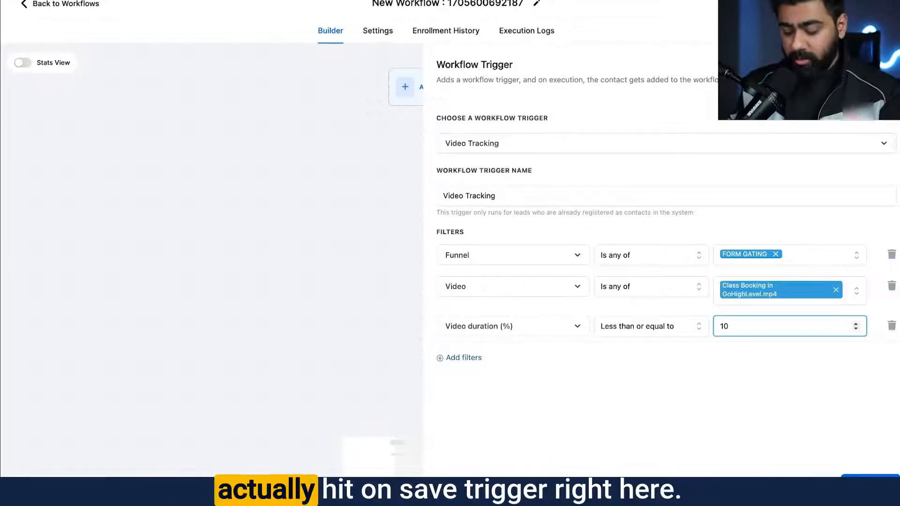
left_click(870, 474)
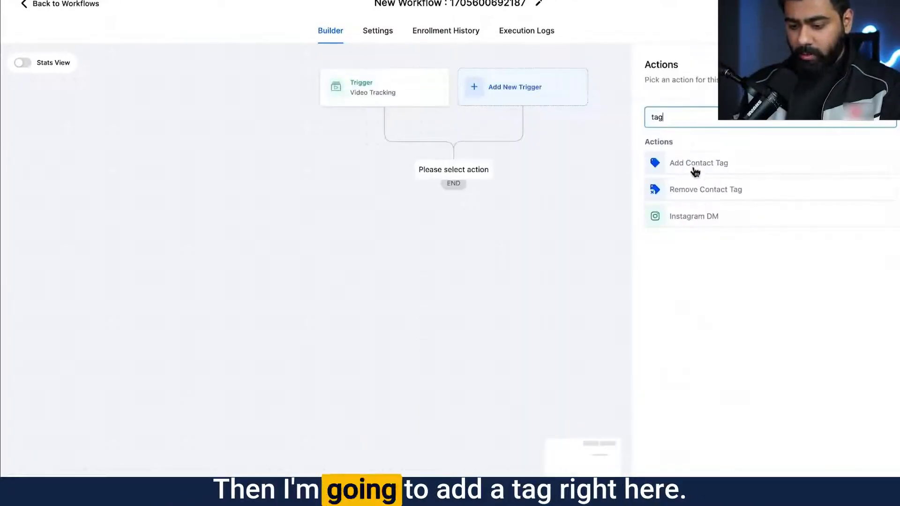
- Add a contact tag action that applies a new tag named lead-followup-webinar, and save the action
left_click(689, 165)
left_click(665, 187)
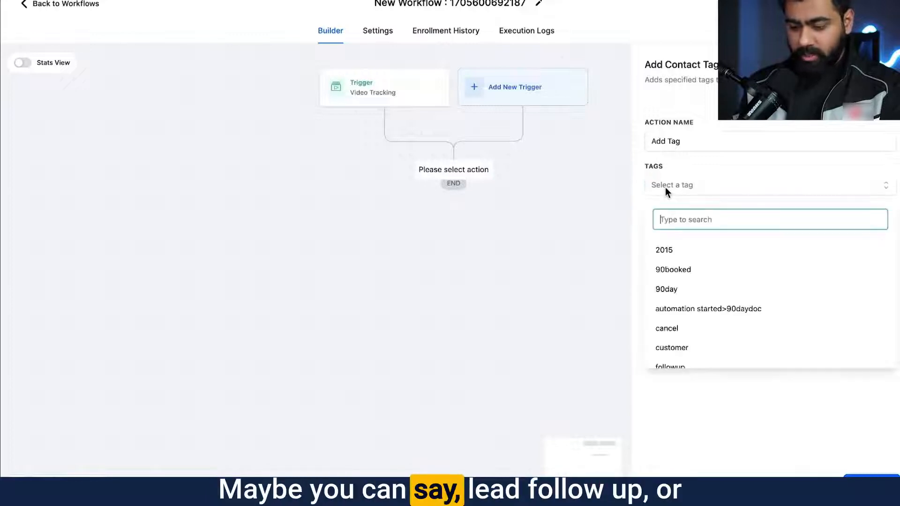
type("lead-follow")
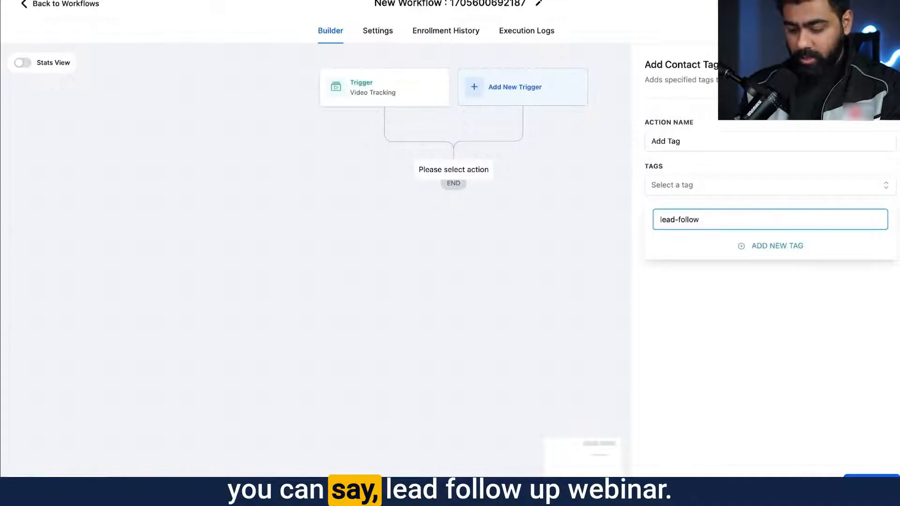
type("yup-webinar")
left_click(752, 248)
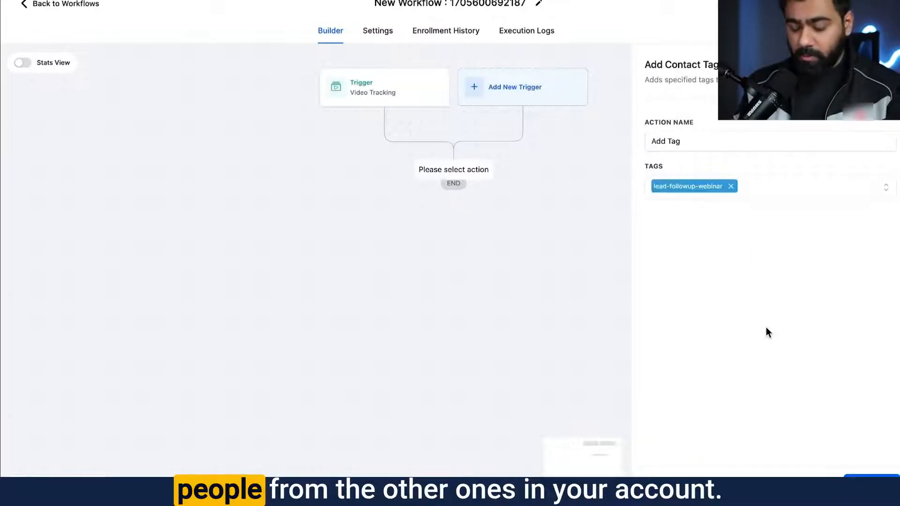
left_click(872, 489)
- Add and save an email action after the tag, subject "Hey {{contact.first_name}} !", asking "Did you have some questions after watching my tutorial?"
left_click(453, 231)
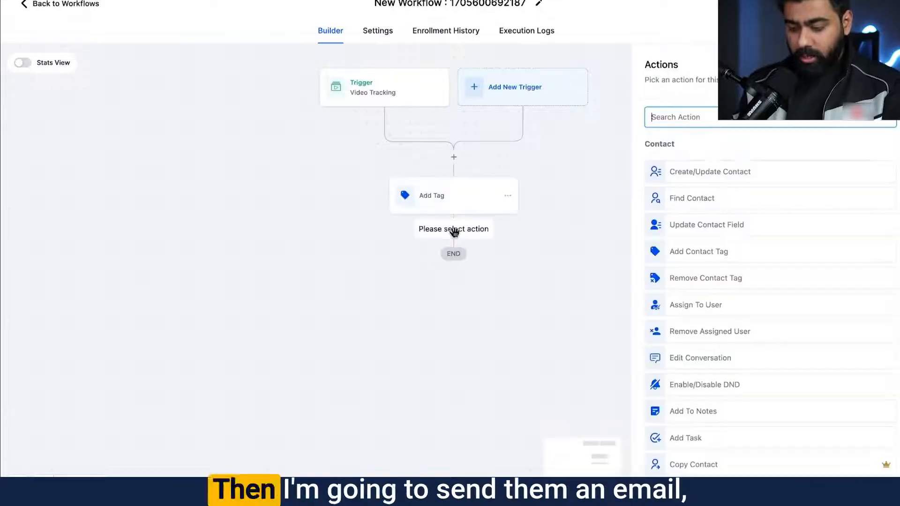
type("e")
left_click(688, 194)
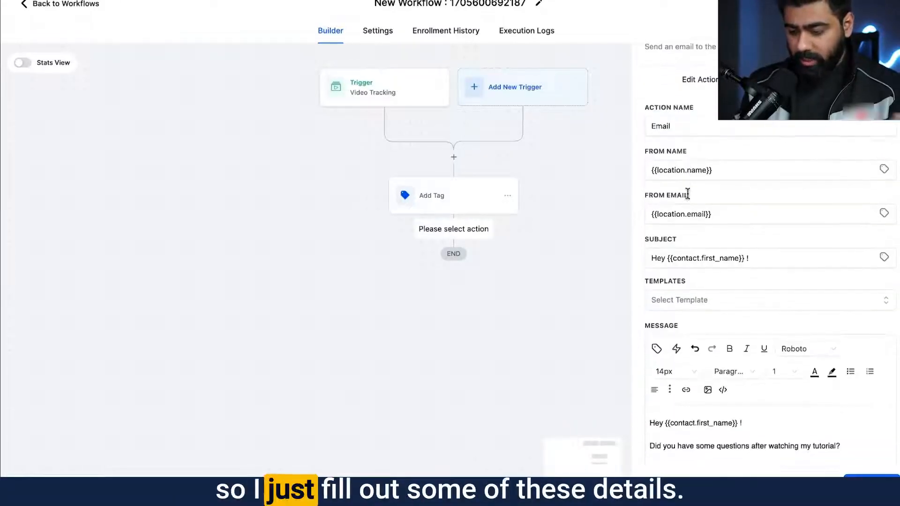
scroll(687, 195, "down", 3)
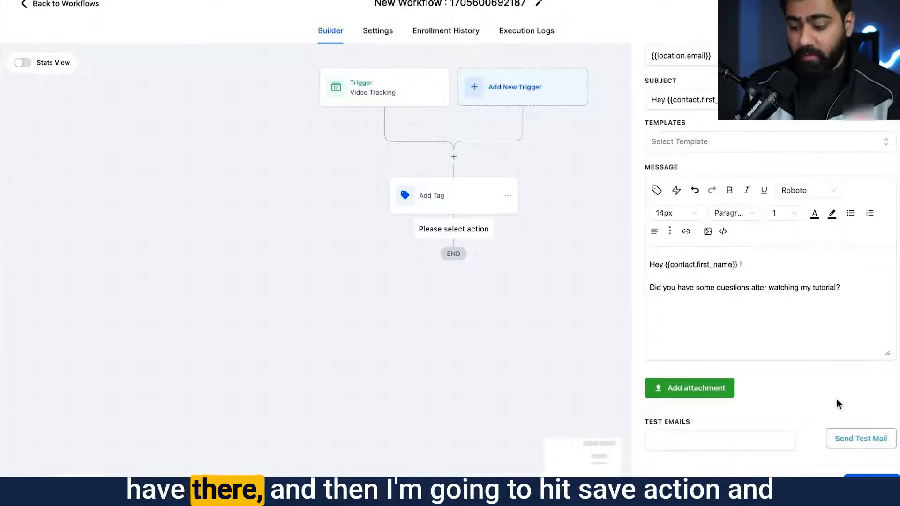
left_click(869, 479)
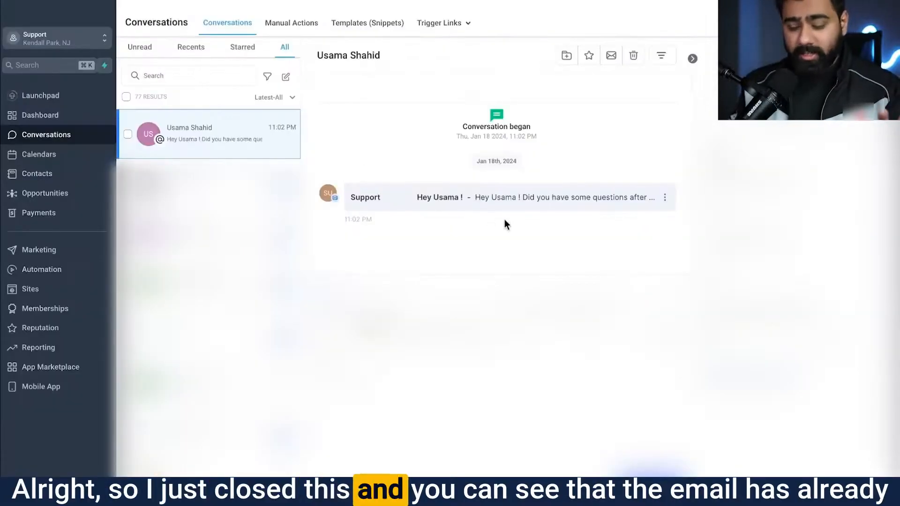
- Expand the automated follow-up email in the test contact's conversation to read its full message
left_click(495, 203)
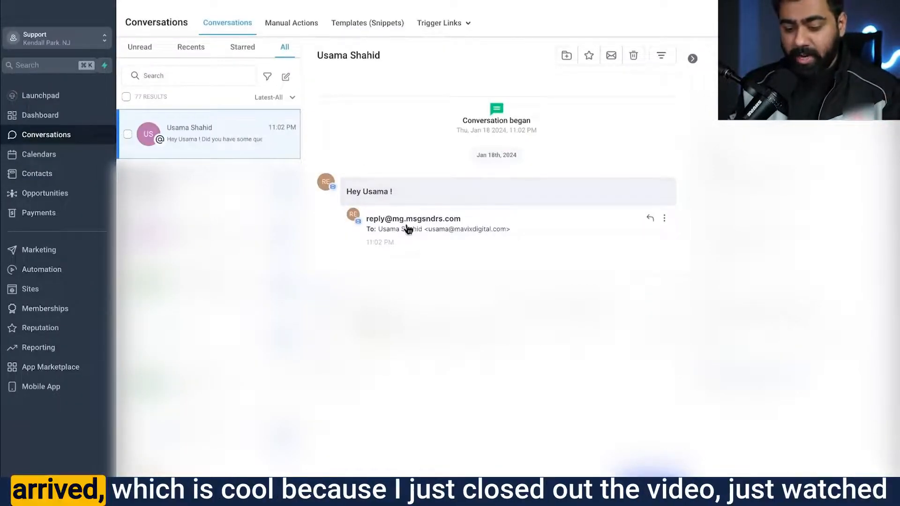
left_click(429, 224)
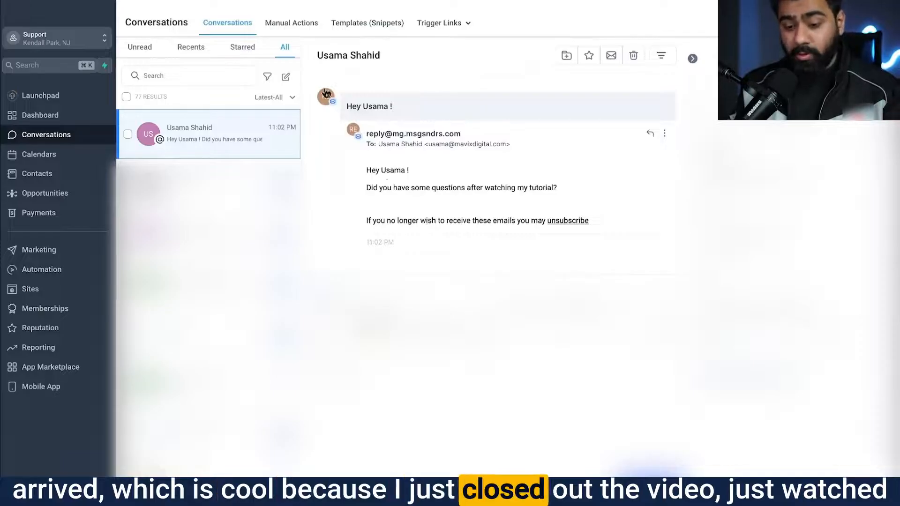